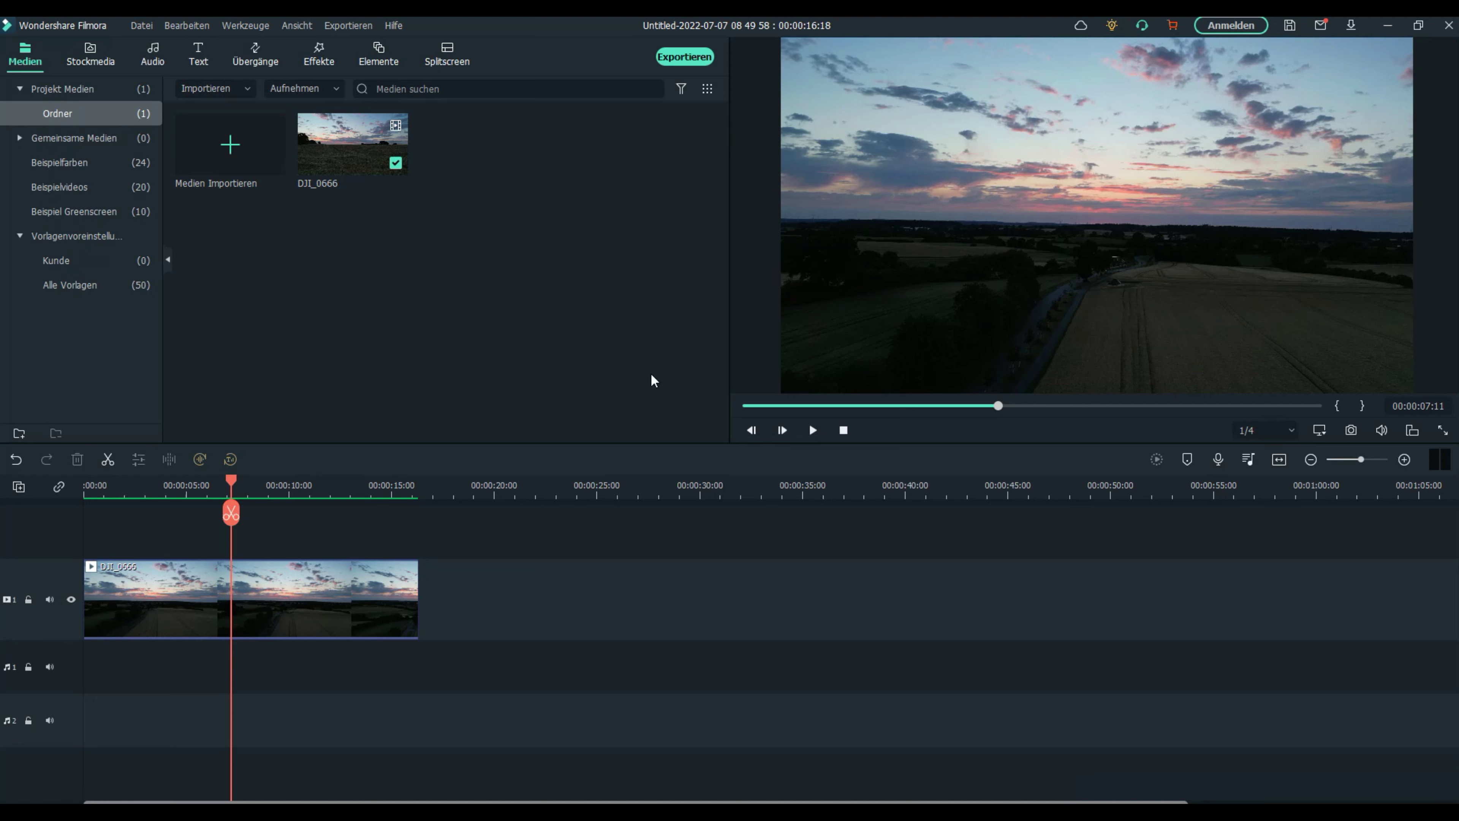
- Open the advanced colour correction for the DJI_0666 clip in a maximized window and browse the preset looks
{"action": "left_click", "coordinate": [306, 610]}
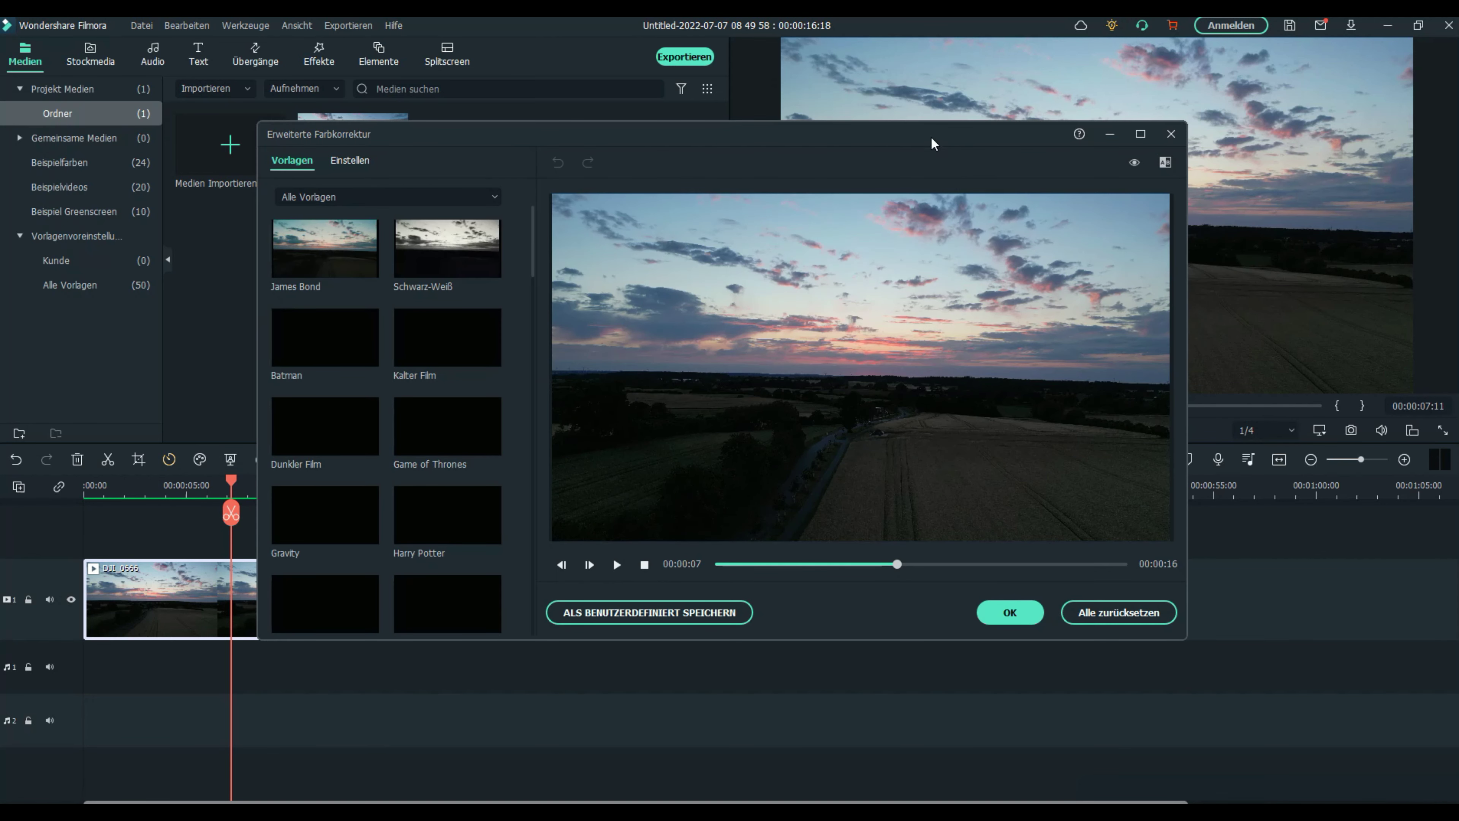
{"action": "left_click_drag", "start_coordinate": [911, 123], "coordinate": [893, 111]}
{"action": "left_click", "coordinate": [1122, 122]}
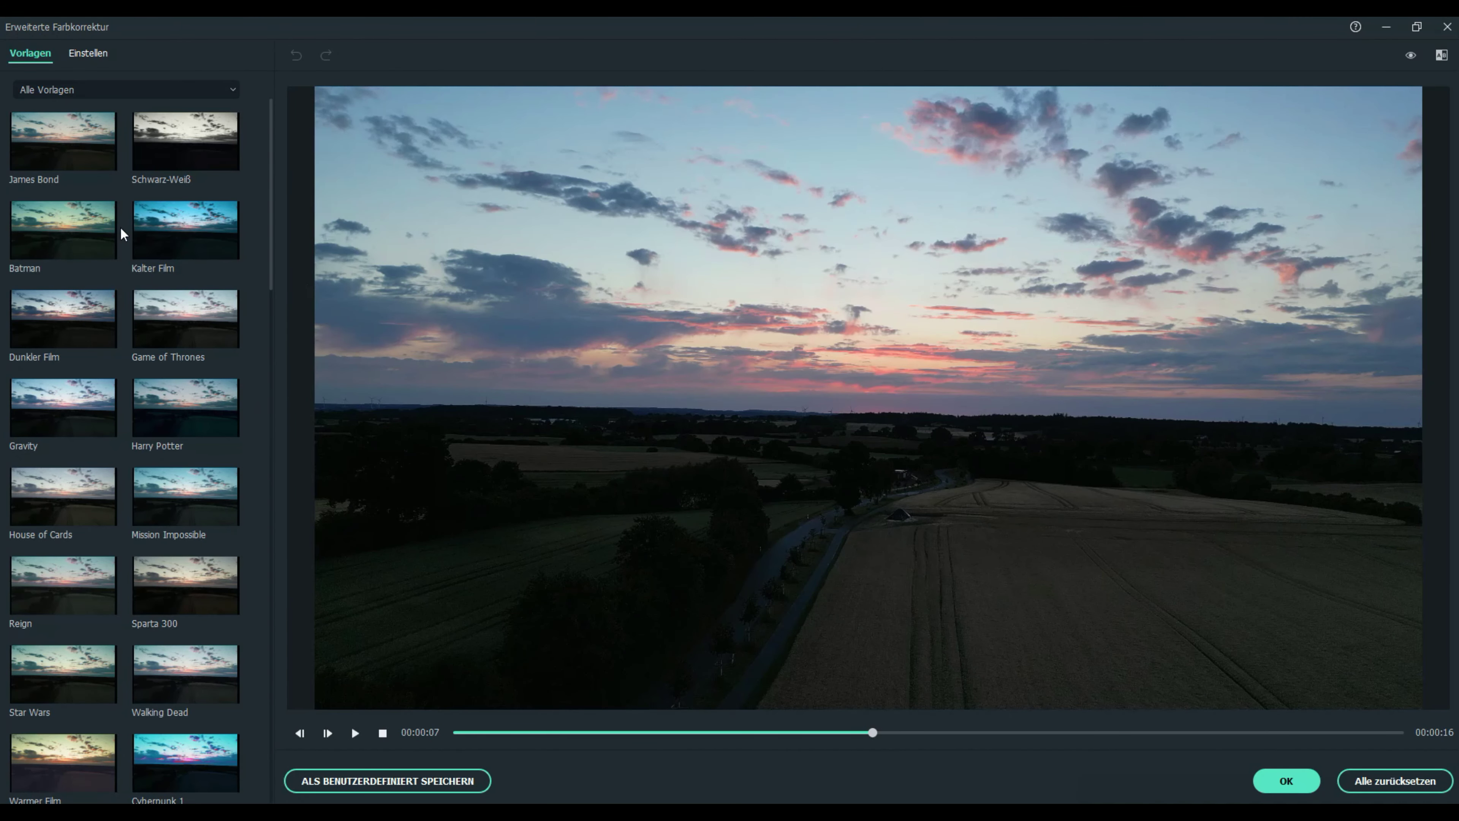
{"action": "scroll", "coordinate": [138, 539], "scroll_direction": "down", "scroll_amount": 6}
{"action": "scroll", "coordinate": [138, 535], "scroll_direction": "down", "scroll_amount": 5}
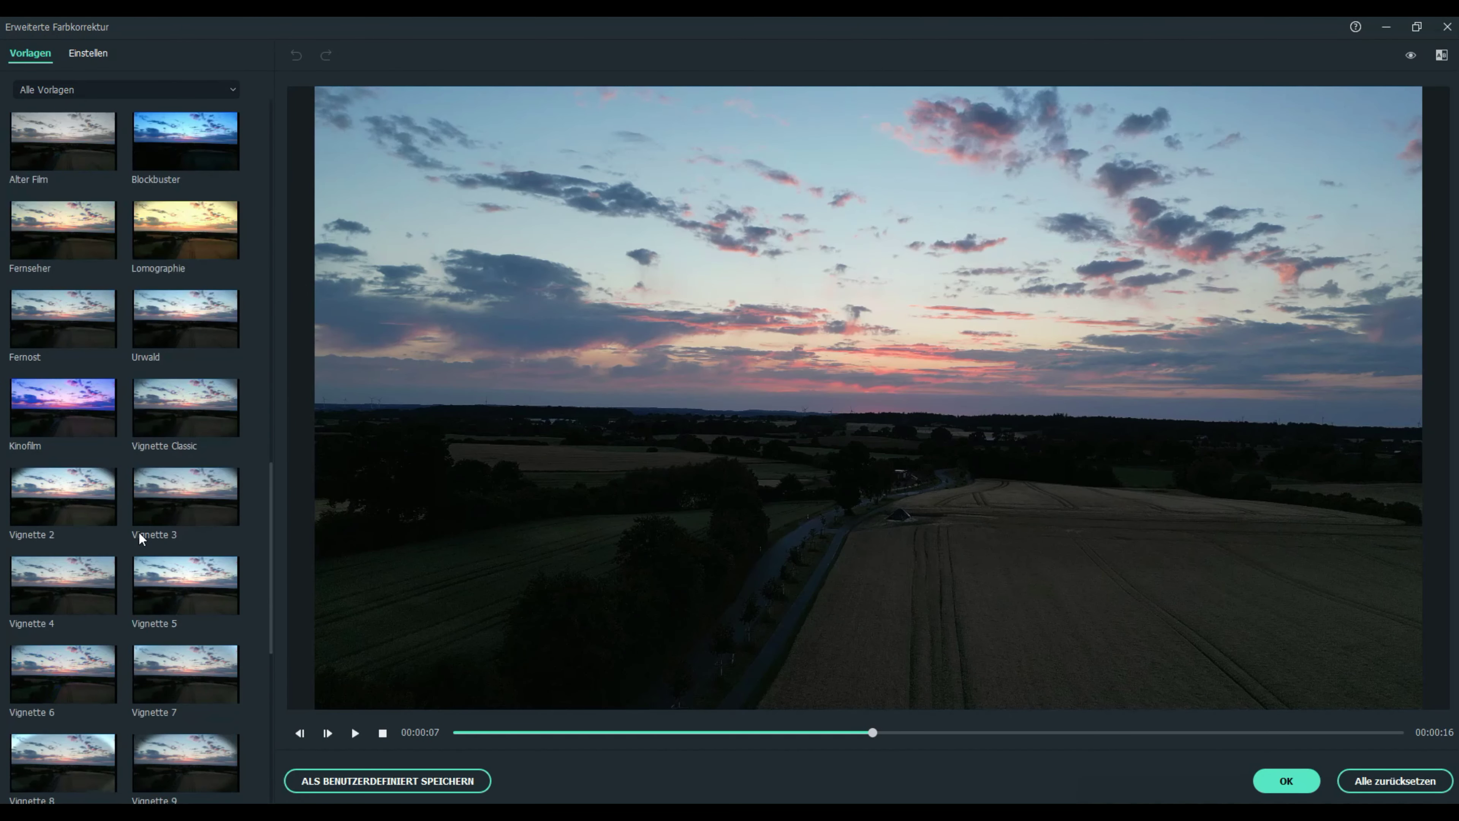
{"action": "scroll", "coordinate": [139, 528], "scroll_direction": "up", "scroll_amount": 11}
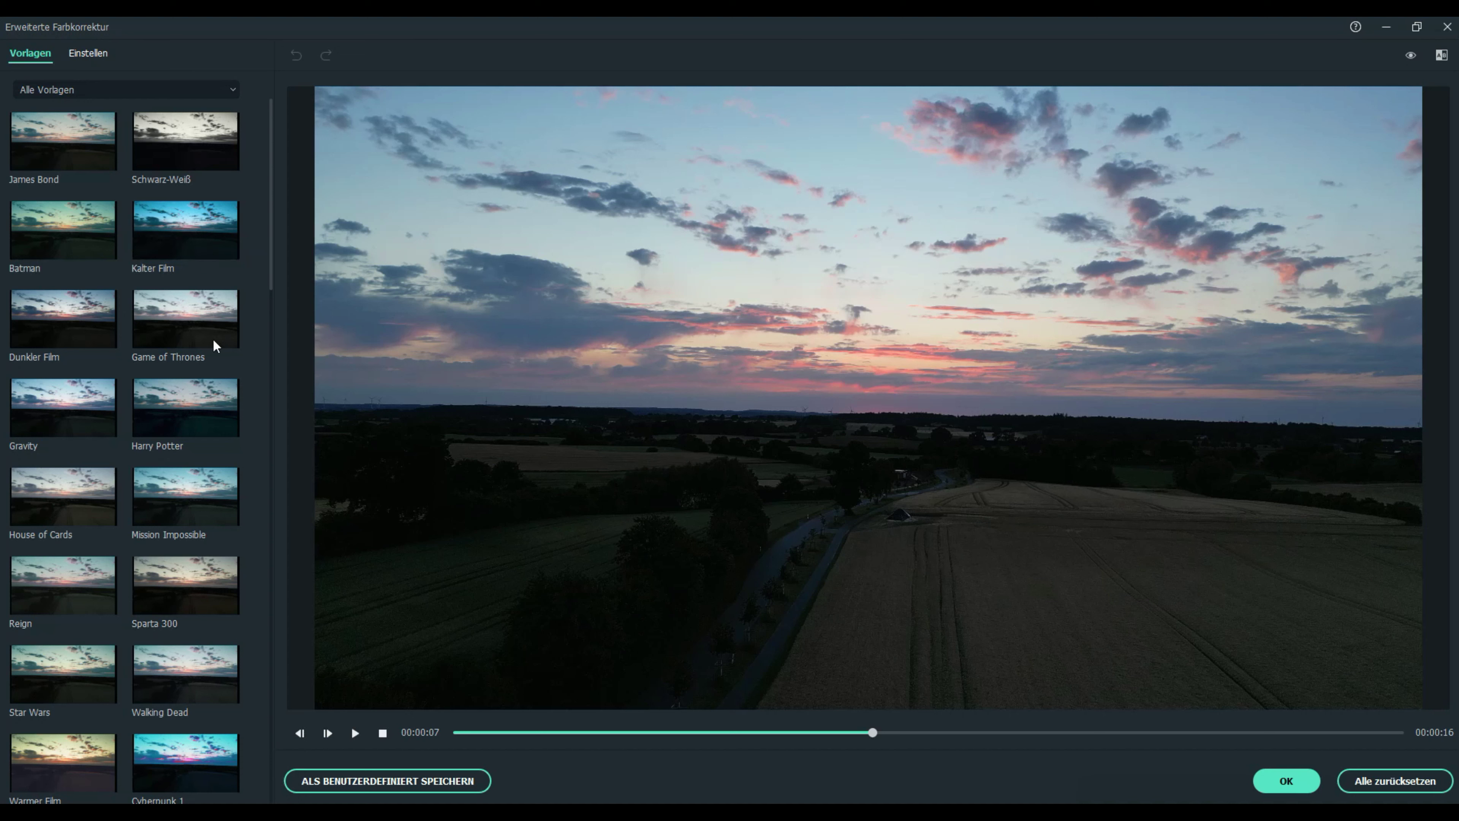
- Switch to manual colour adjustment and set the Farbverbesserung Wert to 59
{"action": "left_click", "coordinate": [94, 51]}
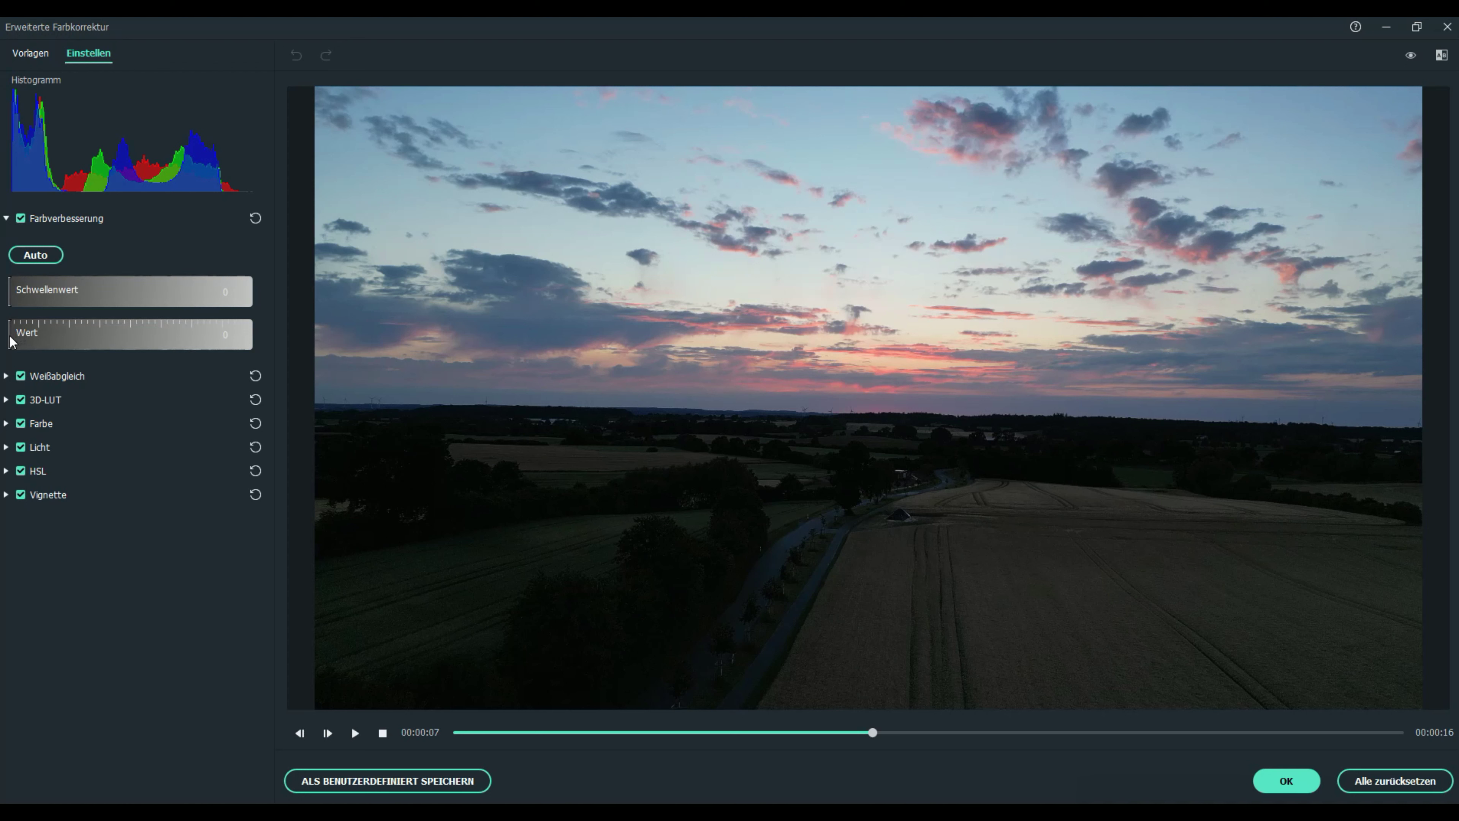
{"action": "left_click_drag", "start_coordinate": [10, 341], "coordinate": [153, 340]}
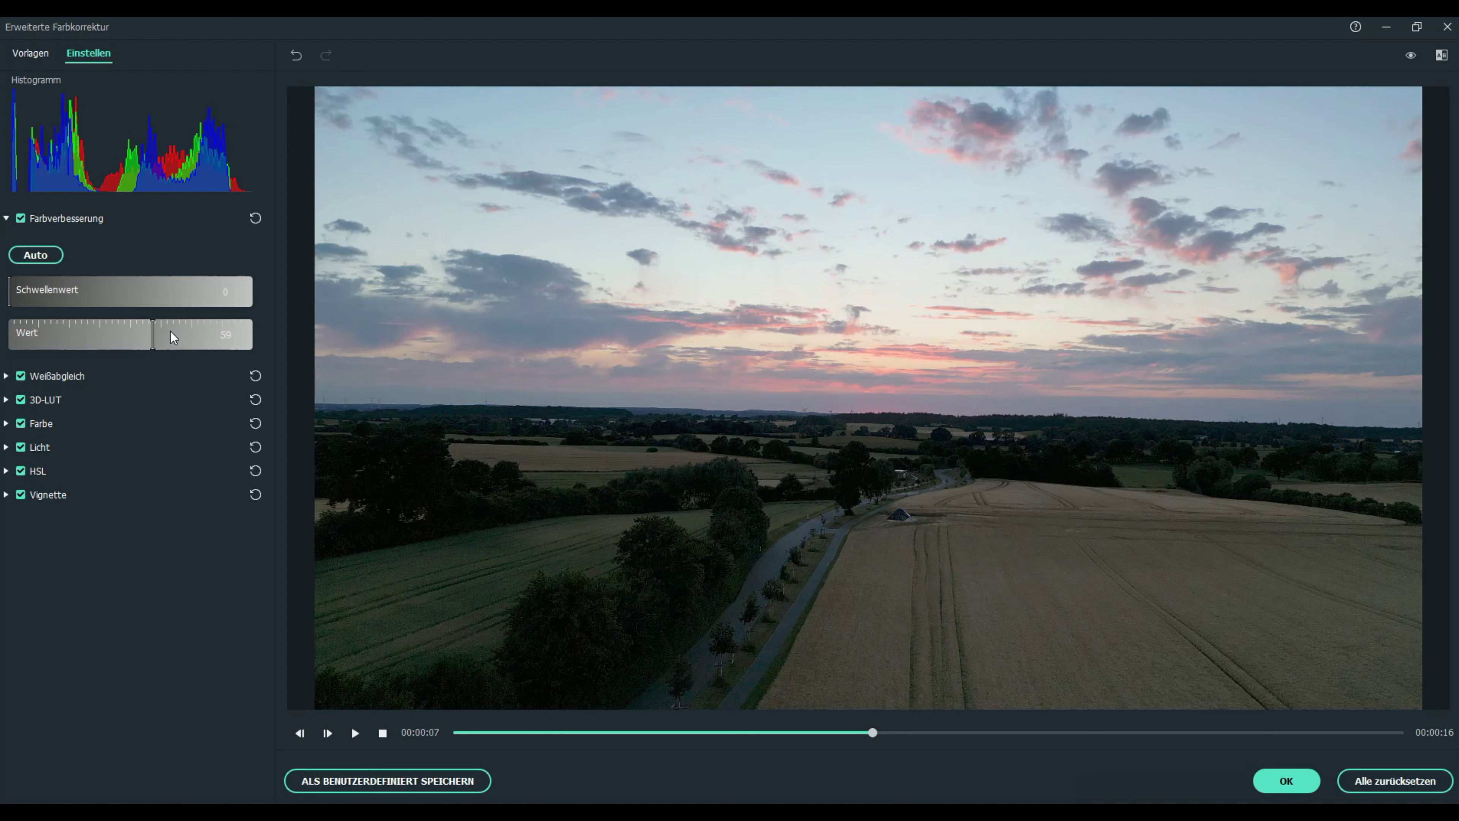
- Adjust the clip's Licht settings: Höhepunkte -76, Schatten 1, Weißtöne -7 and Schwarztöne -1
{"action": "left_click", "coordinate": [7, 448]}
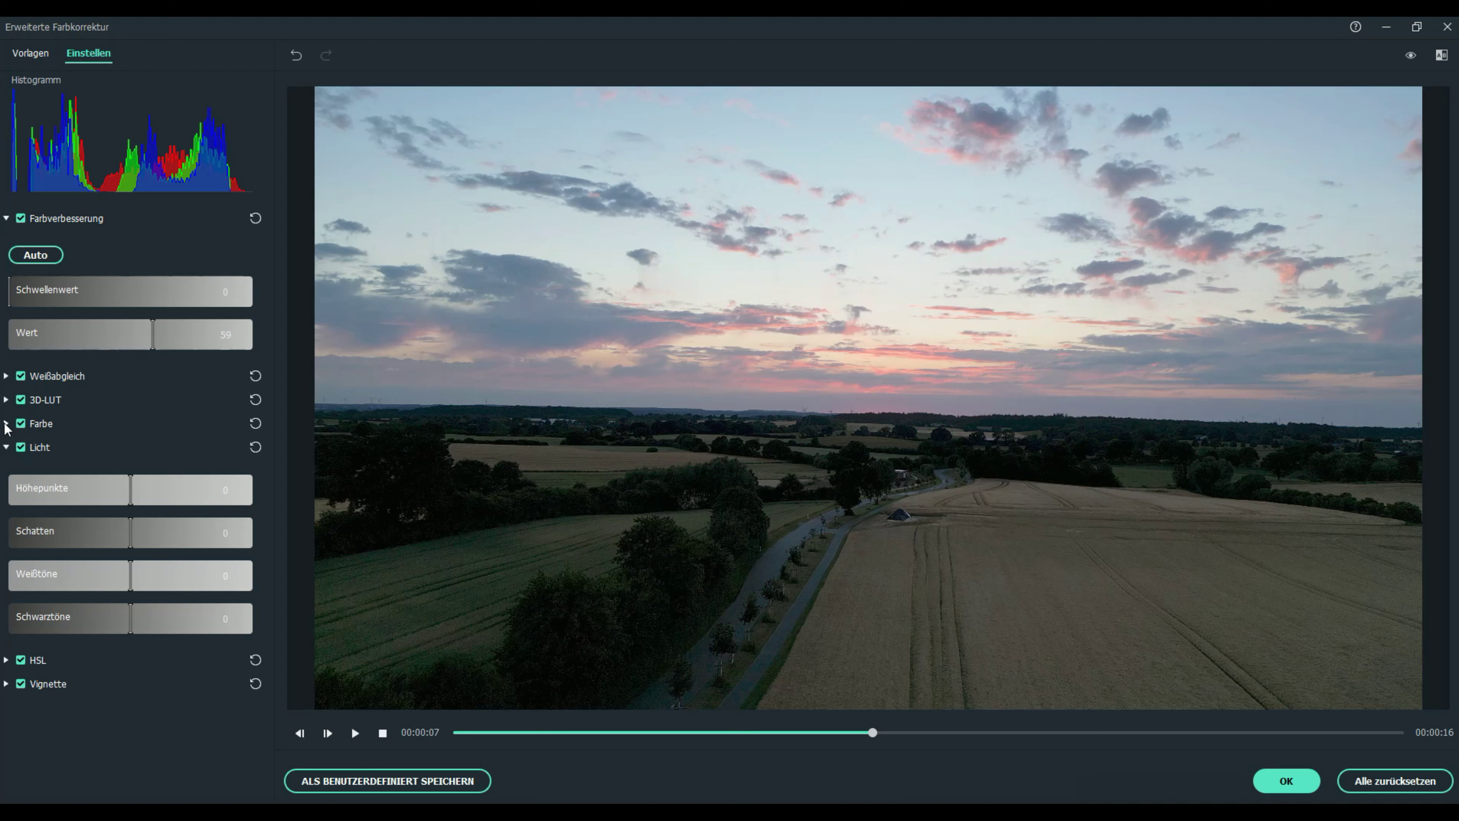
{"action": "left_click", "coordinate": [7, 424]}
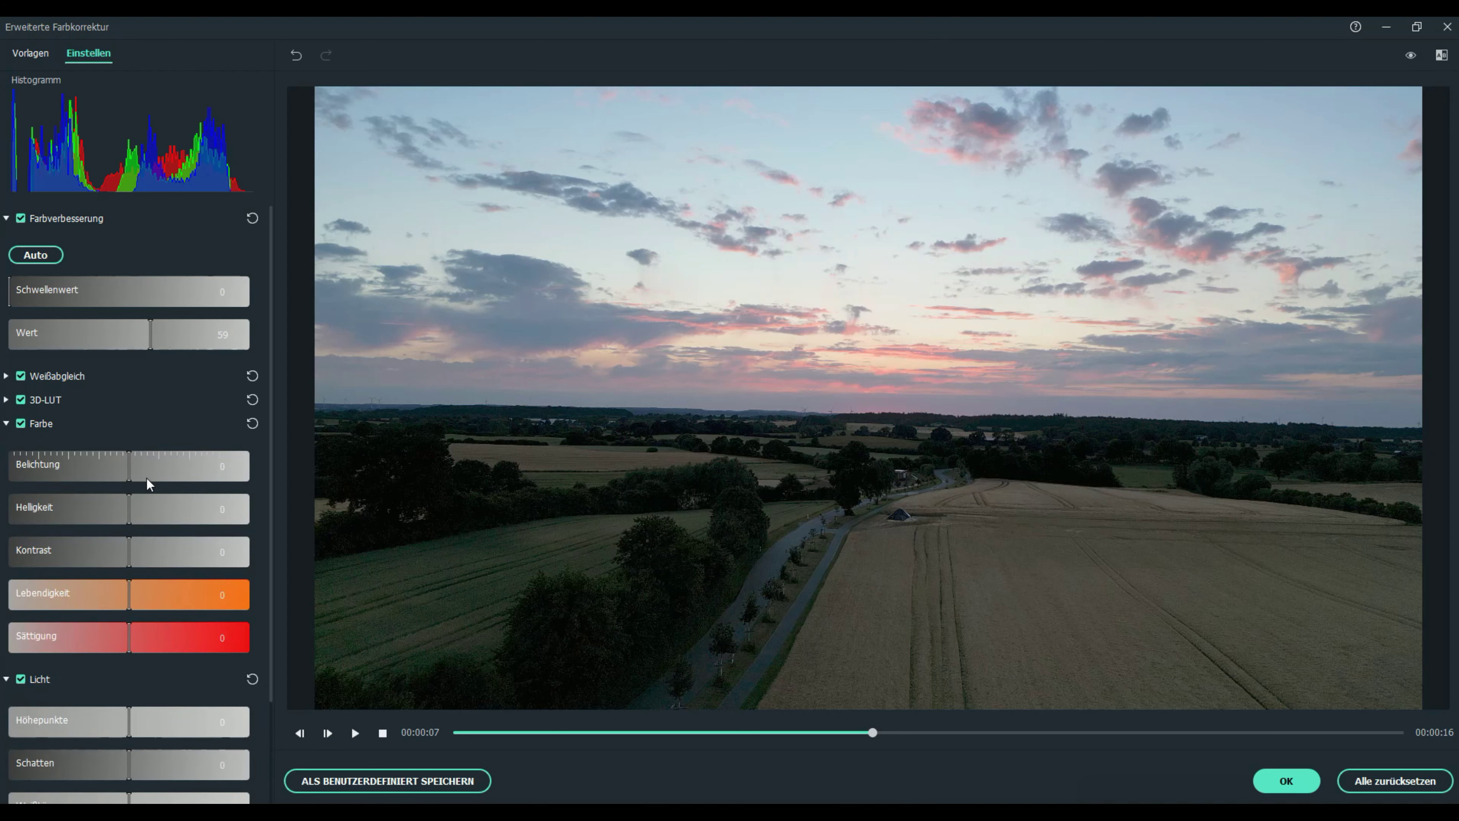
{"action": "scroll", "coordinate": [167, 506], "scroll_direction": "down", "scroll_amount": 4}
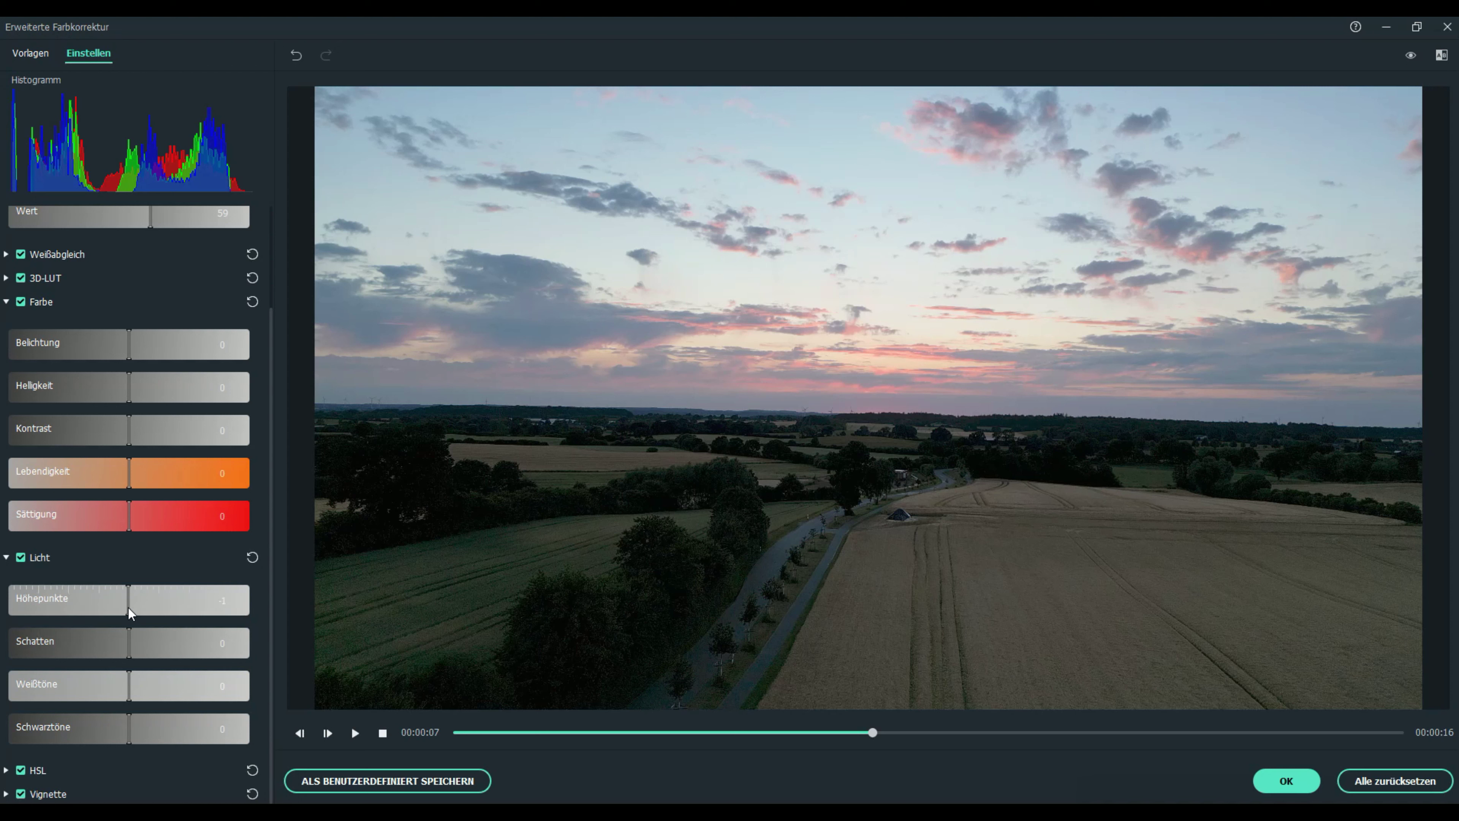
{"action": "left_click_drag", "start_coordinate": [128, 608], "coordinate": [31, 608]}
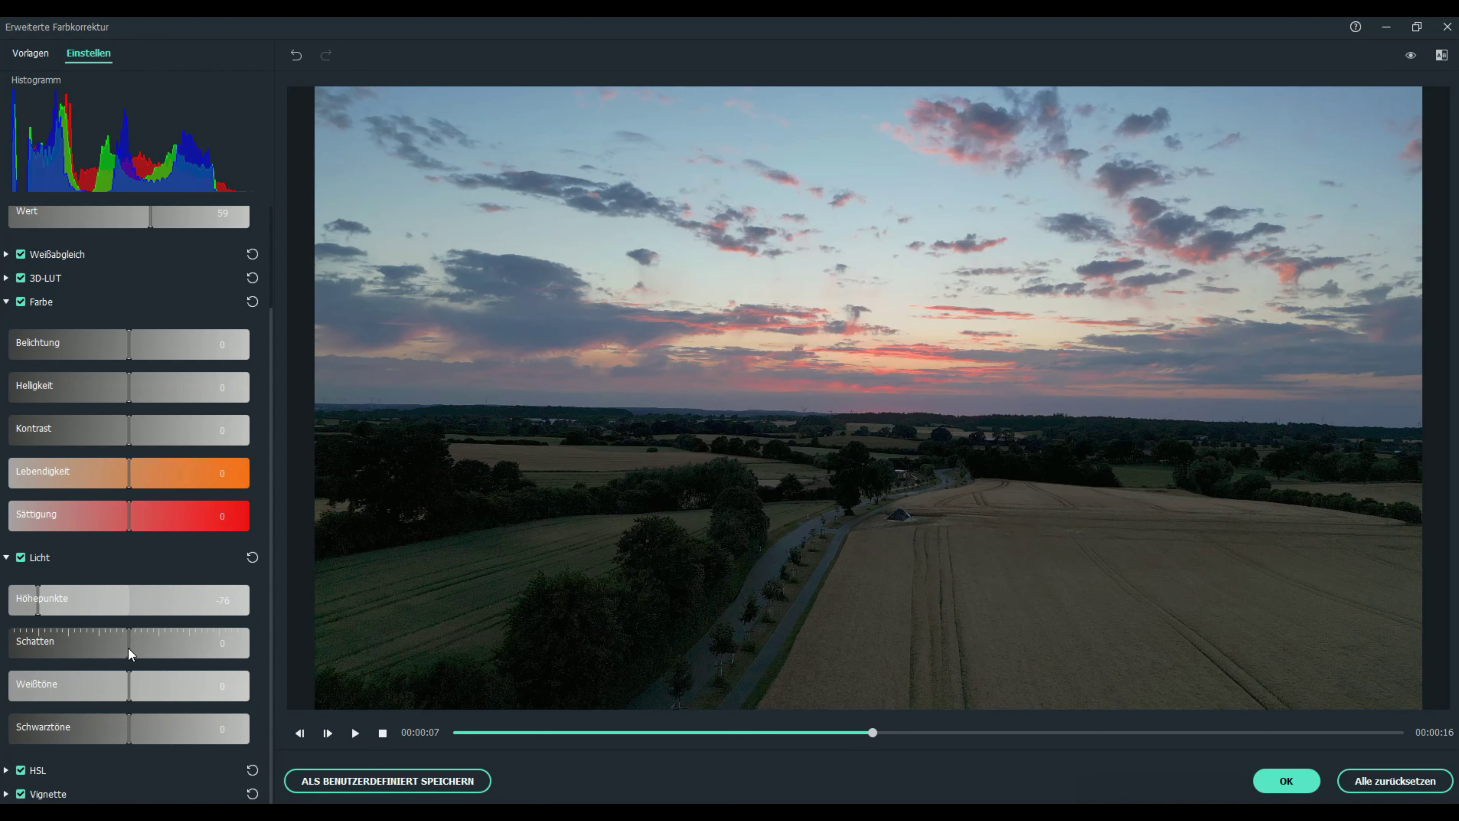
{"action": "mouse_move", "coordinate": [133, 648]}
{"action": "left_mouse_down"}
{"action": "mouse_move", "coordinate": [196, 646]}
{"action": "mouse_move", "coordinate": [133, 646]}
{"action": "left_mouse_up"}
{"action": "mouse_move", "coordinate": [130, 692]}
{"action": "left_mouse_down"}
{"action": "mouse_move", "coordinate": [213, 687]}
{"action": "mouse_move", "coordinate": [110, 689]}
{"action": "left_mouse_up"}
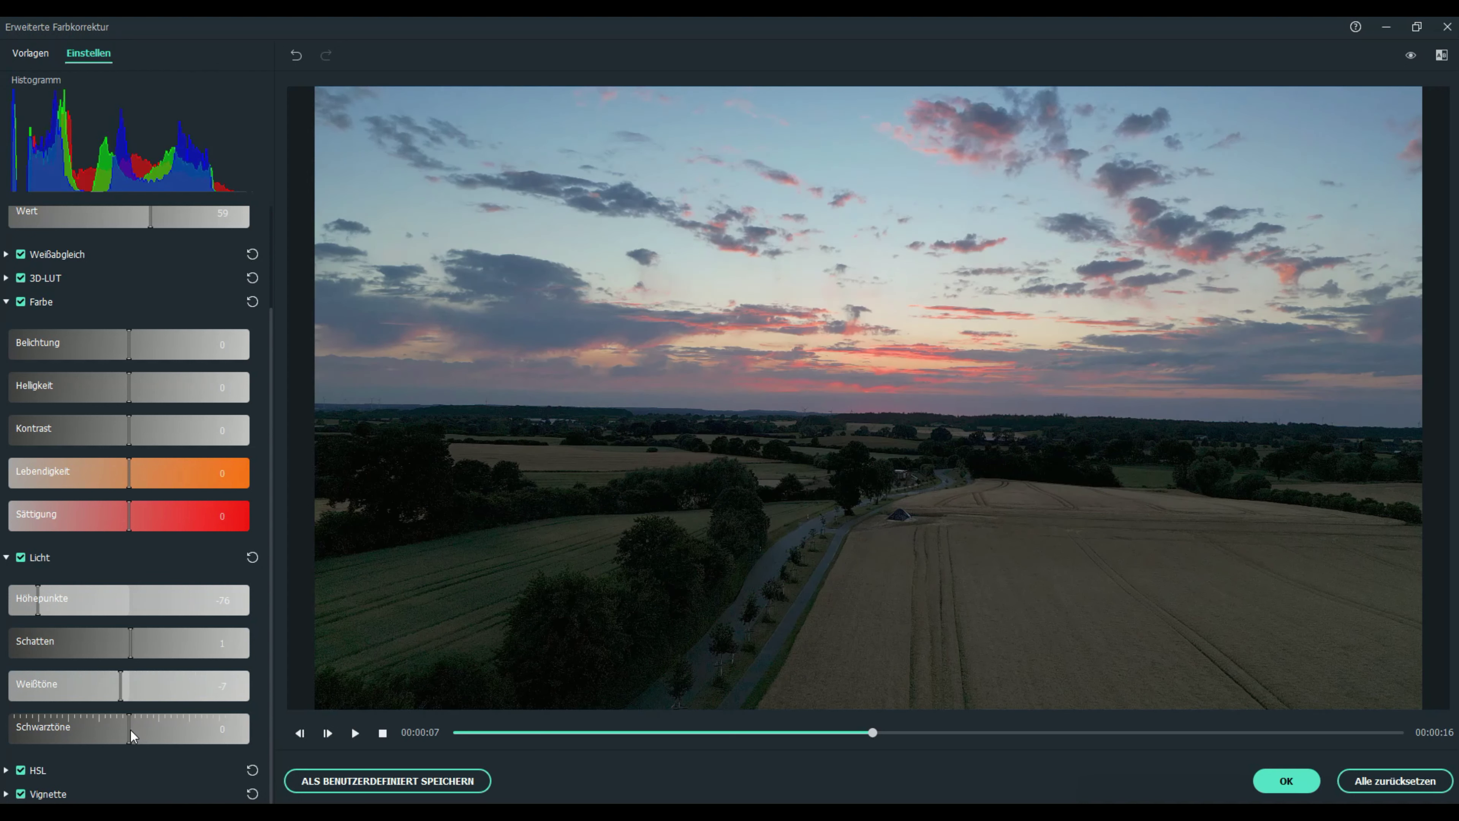
{"action": "mouse_move", "coordinate": [130, 730]}
{"action": "left_mouse_down"}
{"action": "mouse_move", "coordinate": [205, 729]}
{"action": "mouse_move", "coordinate": [116, 728]}
{"action": "mouse_move", "coordinate": [130, 728]}
{"action": "left_mouse_up"}
- Adjust the clip's Farbe settings: Belichtung -3, Helligkeit 1, Kontrast 12, Lebendigkeit 7 and Sättigung 9
{"action": "left_click_drag", "start_coordinate": [130, 346], "coordinate": [130, 386]}
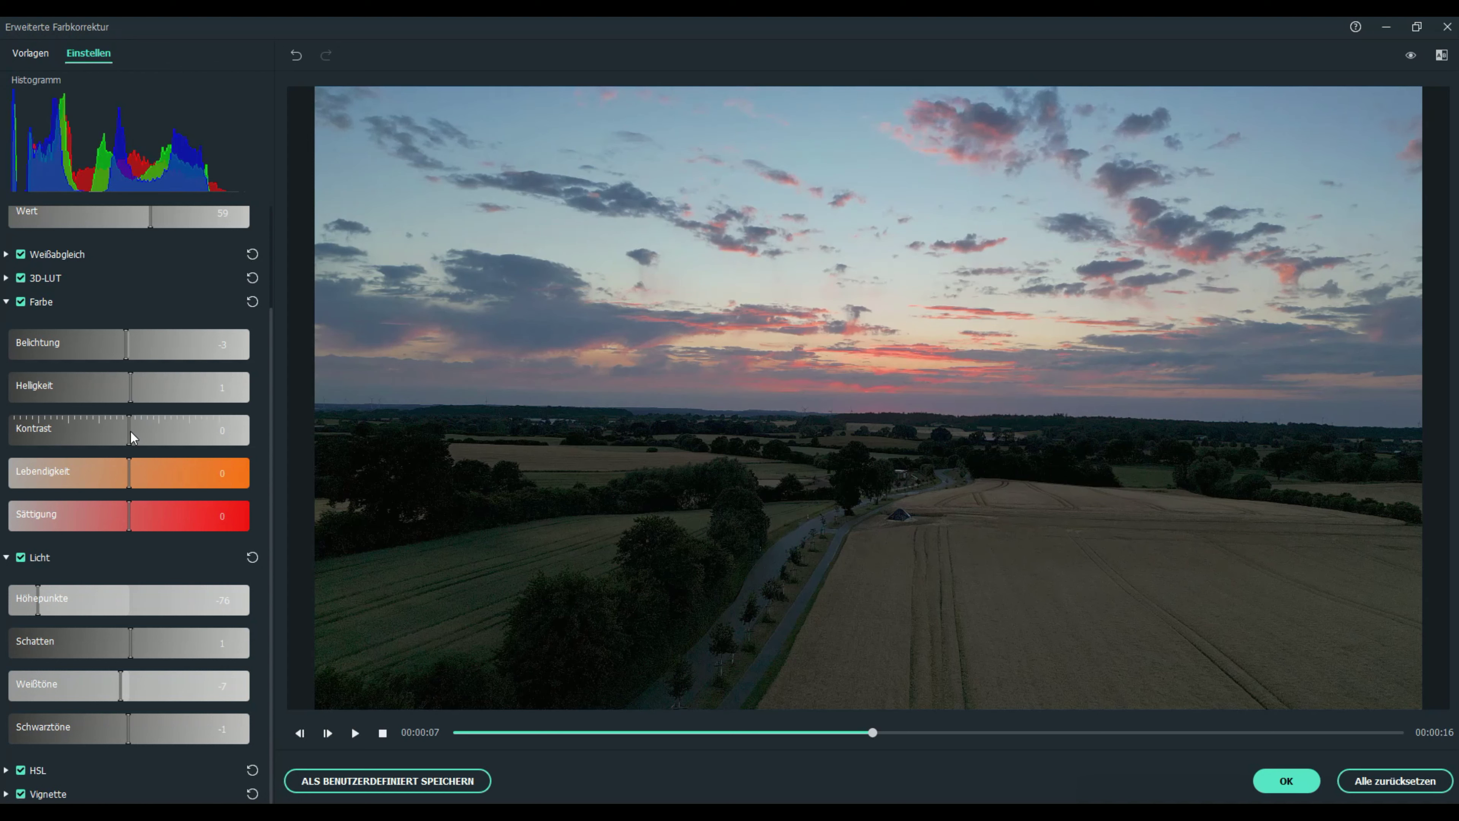
{"action": "mouse_move", "coordinate": [147, 431]}
{"action": "left_mouse_down"}
{"action": "mouse_move", "coordinate": [187, 427]}
{"action": "mouse_move", "coordinate": [145, 428]}
{"action": "left_mouse_up"}
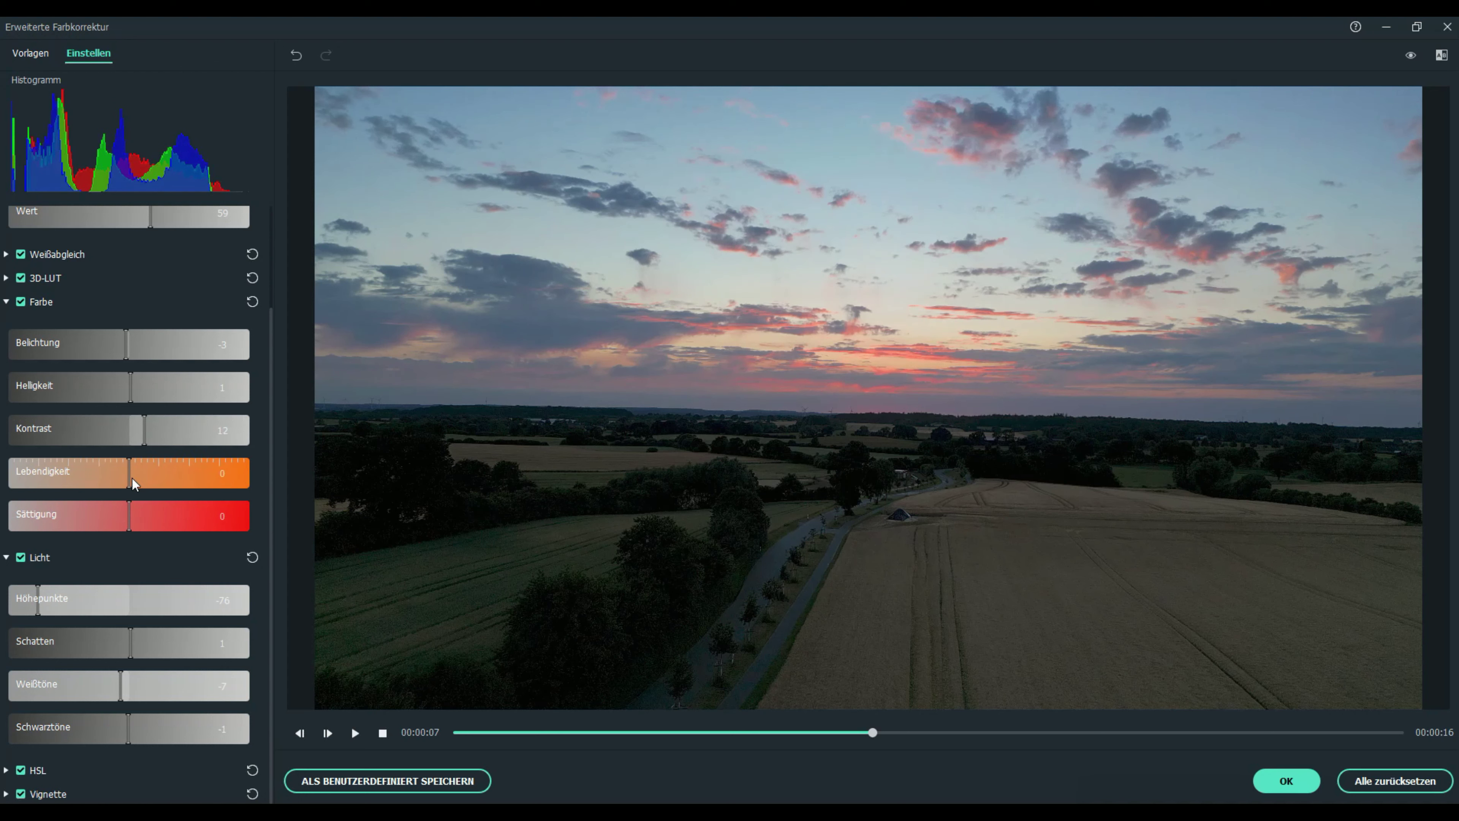
{"action": "mouse_move", "coordinate": [132, 477]}
{"action": "left_mouse_down"}
{"action": "mouse_move", "coordinate": [243, 473]}
{"action": "mouse_move", "coordinate": [138, 476]}
{"action": "left_mouse_up"}
{"action": "mouse_move", "coordinate": [143, 514]}
{"action": "left_mouse_down"}
{"action": "mouse_move", "coordinate": [201, 514]}
{"action": "mouse_move", "coordinate": [140, 512]}
{"action": "left_mouse_up"}
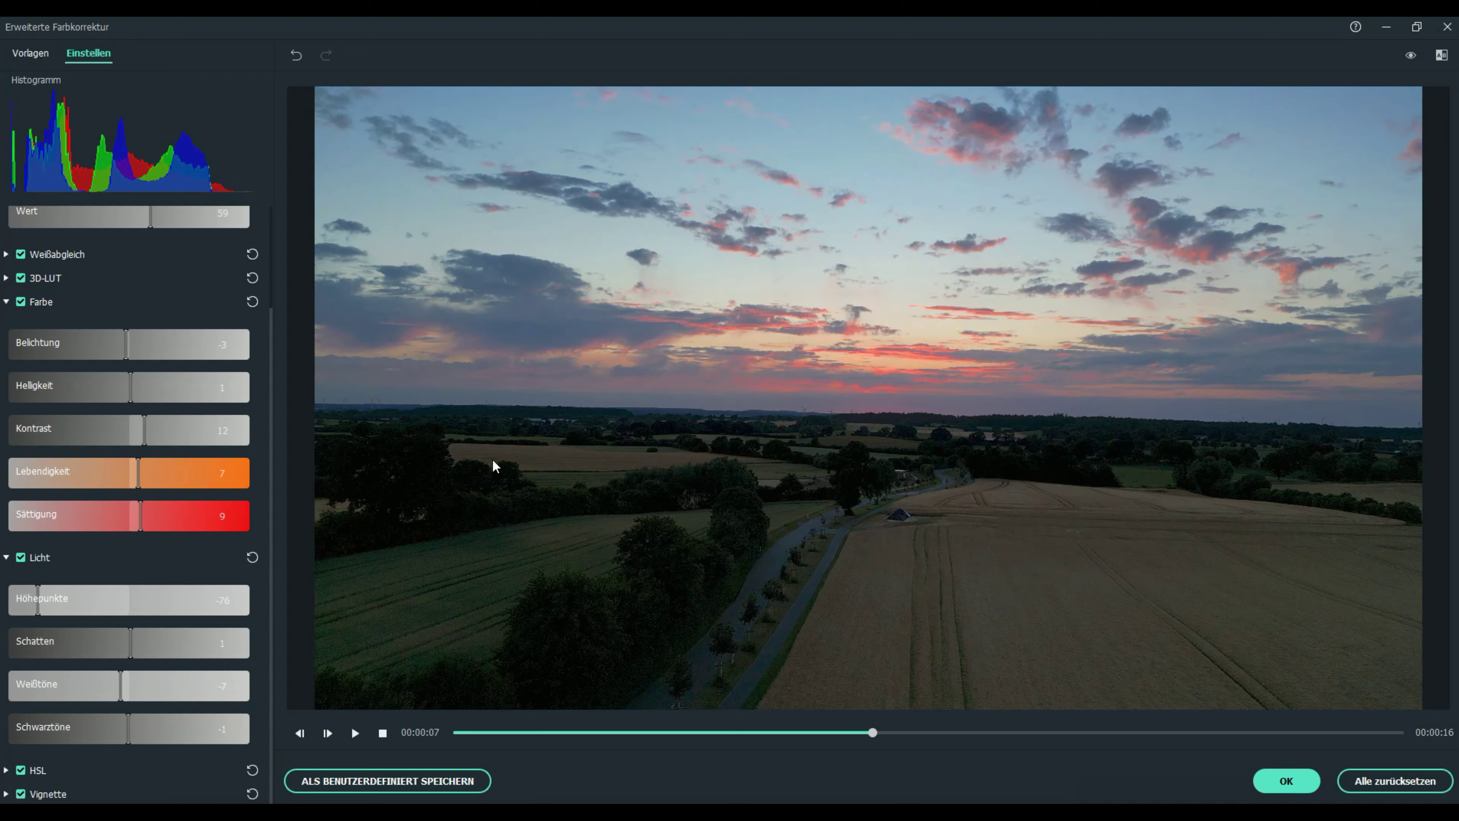
- Show the original and corrected image side by side, and set Belichtung to 0, Kontrast to 14 and Schatten to 10
{"action": "left_click", "coordinate": [1442, 56]}
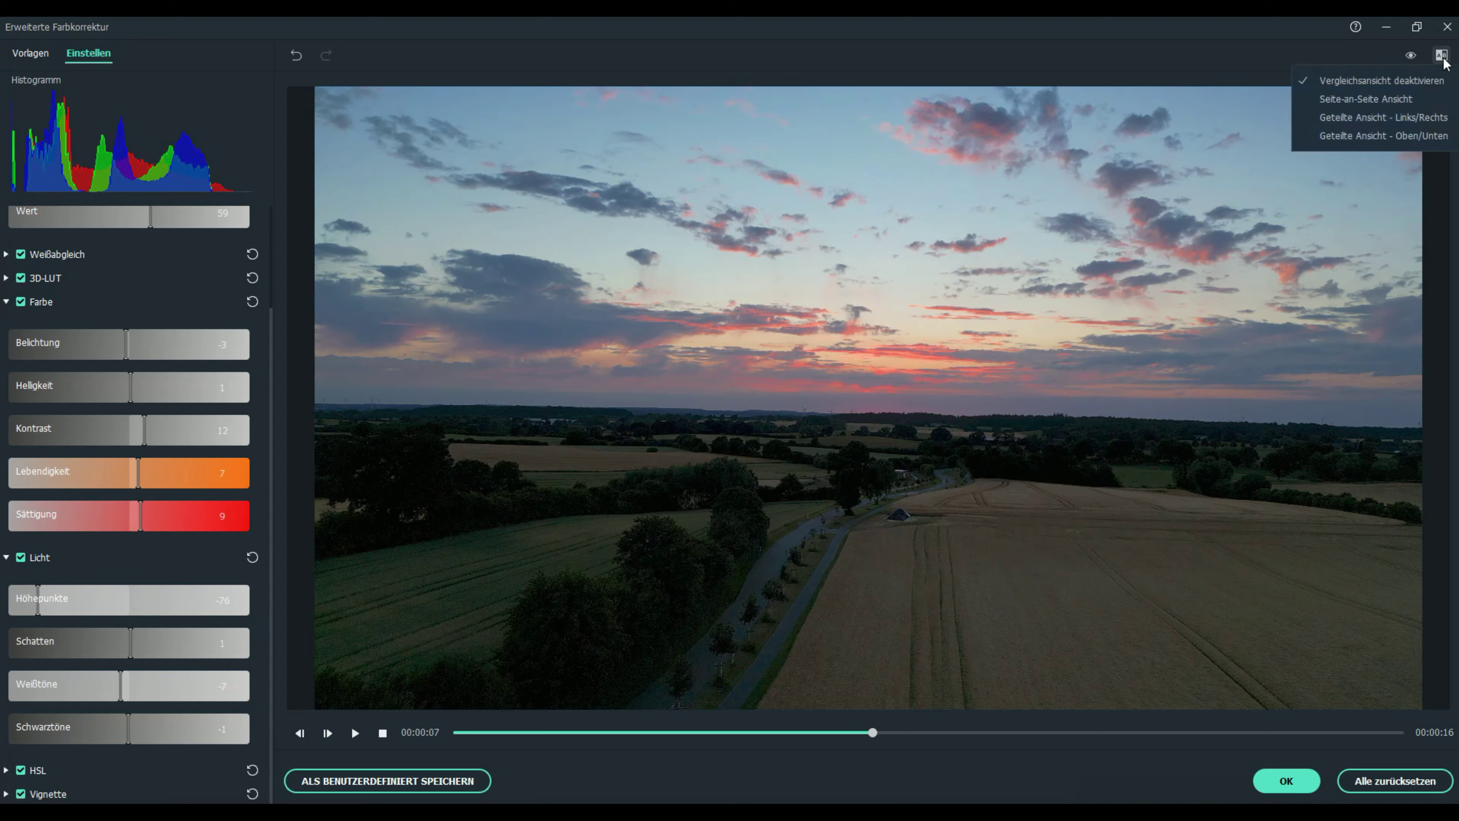
{"action": "left_click", "coordinate": [1365, 101]}
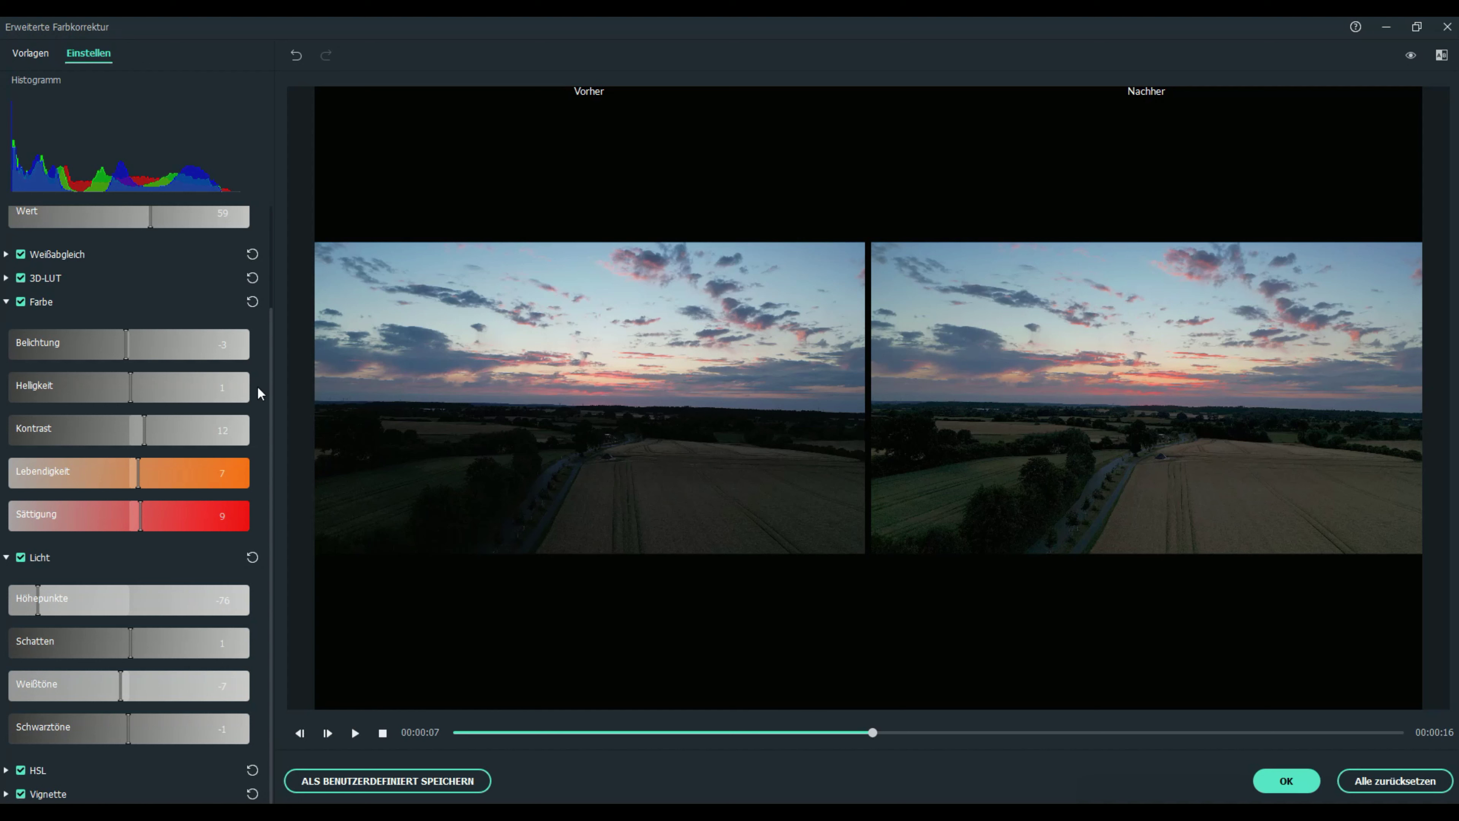
{"action": "mouse_move", "coordinate": [124, 347]}
{"action": "left_mouse_down"}
{"action": "mouse_move", "coordinate": [209, 347]}
{"action": "mouse_move", "coordinate": [129, 350]}
{"action": "left_mouse_up"}
{"action": "mouse_move", "coordinate": [144, 434]}
{"action": "left_mouse_down"}
{"action": "mouse_move", "coordinate": [186, 434]}
{"action": "mouse_move", "coordinate": [154, 435]}
{"action": "left_mouse_up"}
{"action": "mouse_move", "coordinate": [132, 640]}
{"action": "left_mouse_down"}
{"action": "mouse_move", "coordinate": [178, 640]}
{"action": "mouse_move", "coordinate": [140, 642]}
{"action": "left_mouse_up"}
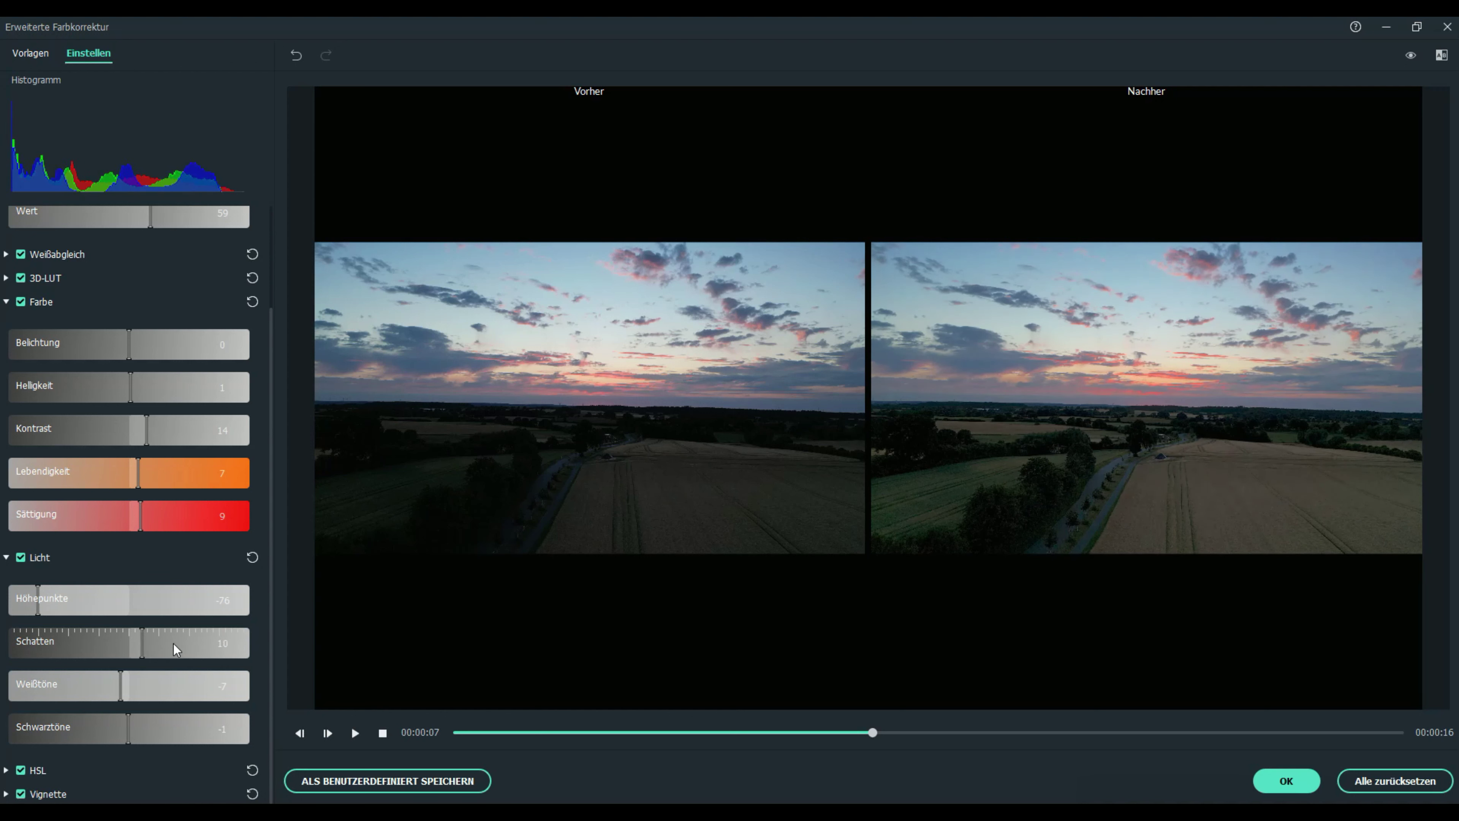
- Raise Schwarztöne slightly and Lebendigkeit more strongly, and apply the colour correction to the clip
{"action": "mouse_move", "coordinate": [127, 737]}
{"action": "left_mouse_down"}
{"action": "mouse_move", "coordinate": [166, 735]}
{"action": "mouse_move", "coordinate": [135, 738]}
{"action": "left_mouse_up"}
{"action": "left_click_drag", "start_coordinate": [138, 476], "coordinate": [170, 477]}
{"action": "left_click", "coordinate": [1287, 773]}
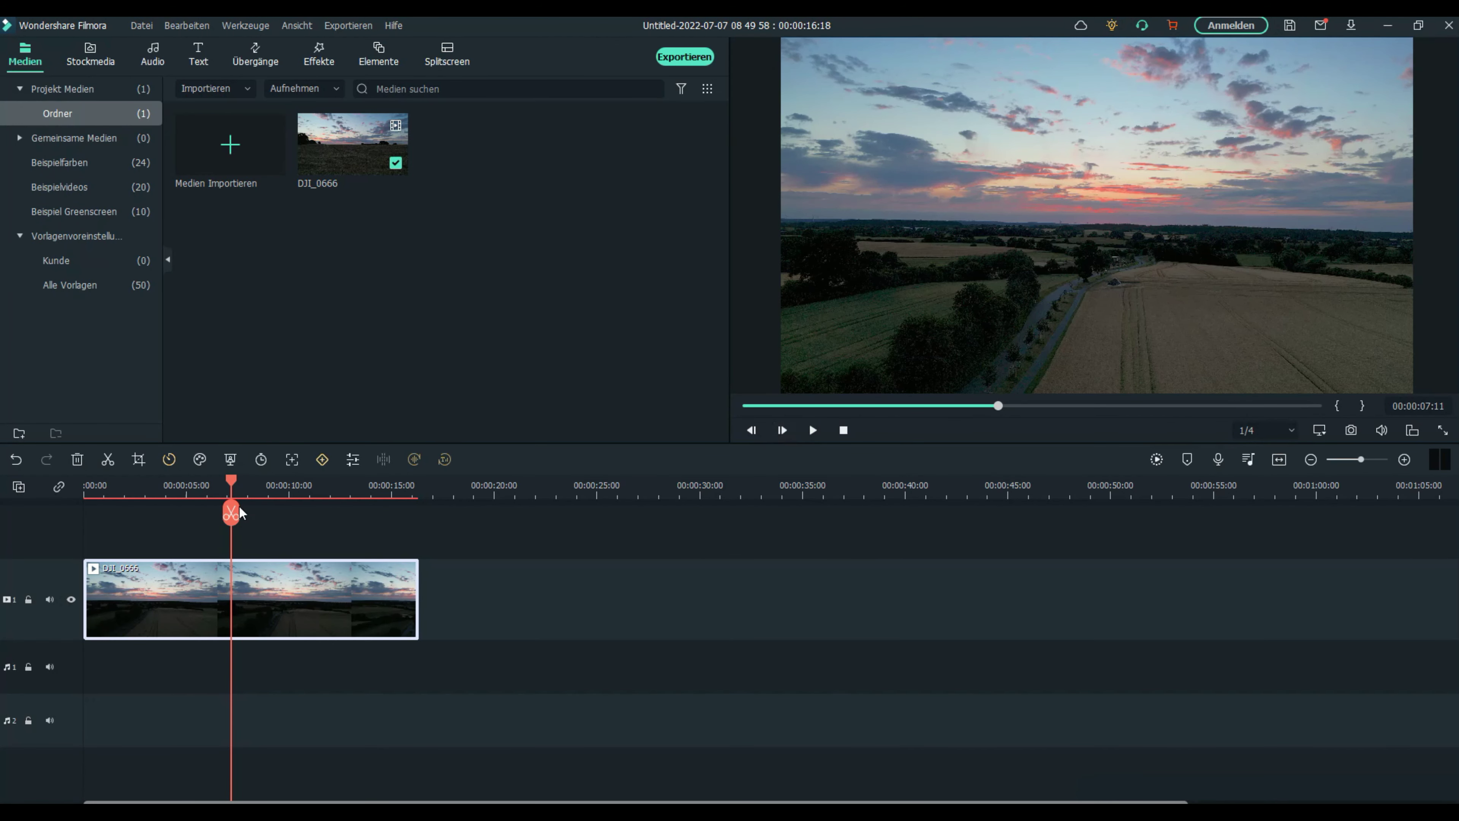
- Split the DJI_0666 clip on the timeline at about 8 seconds
{"action": "mouse_move", "coordinate": [233, 511]}
{"action": "left_mouse_down"}
{"action": "mouse_move", "coordinate": [250, 512]}
{"action": "mouse_move", "coordinate": [195, 485]}
{"action": "mouse_move", "coordinate": [313, 488]}
{"action": "mouse_move", "coordinate": [207, 501]}
{"action": "mouse_move", "coordinate": [222, 505]}
{"action": "left_mouse_up"}
{"action": "left_click", "coordinate": [250, 512]}
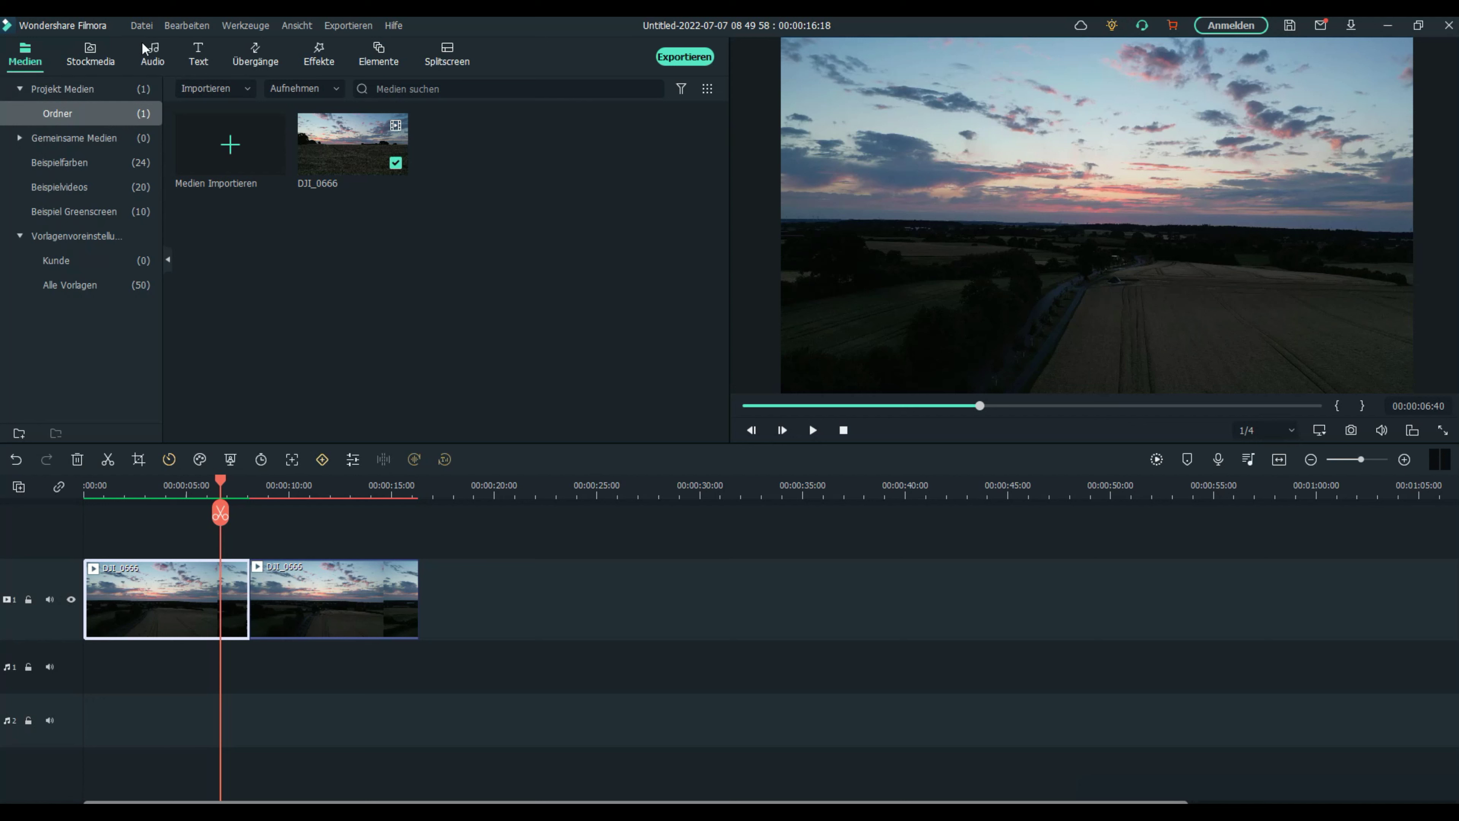
- Add the Folie Löschen transition at the cut between the two clip parts
{"action": "left_click", "coordinate": [256, 57]}
{"action": "mouse_move", "coordinate": [470, 154]}
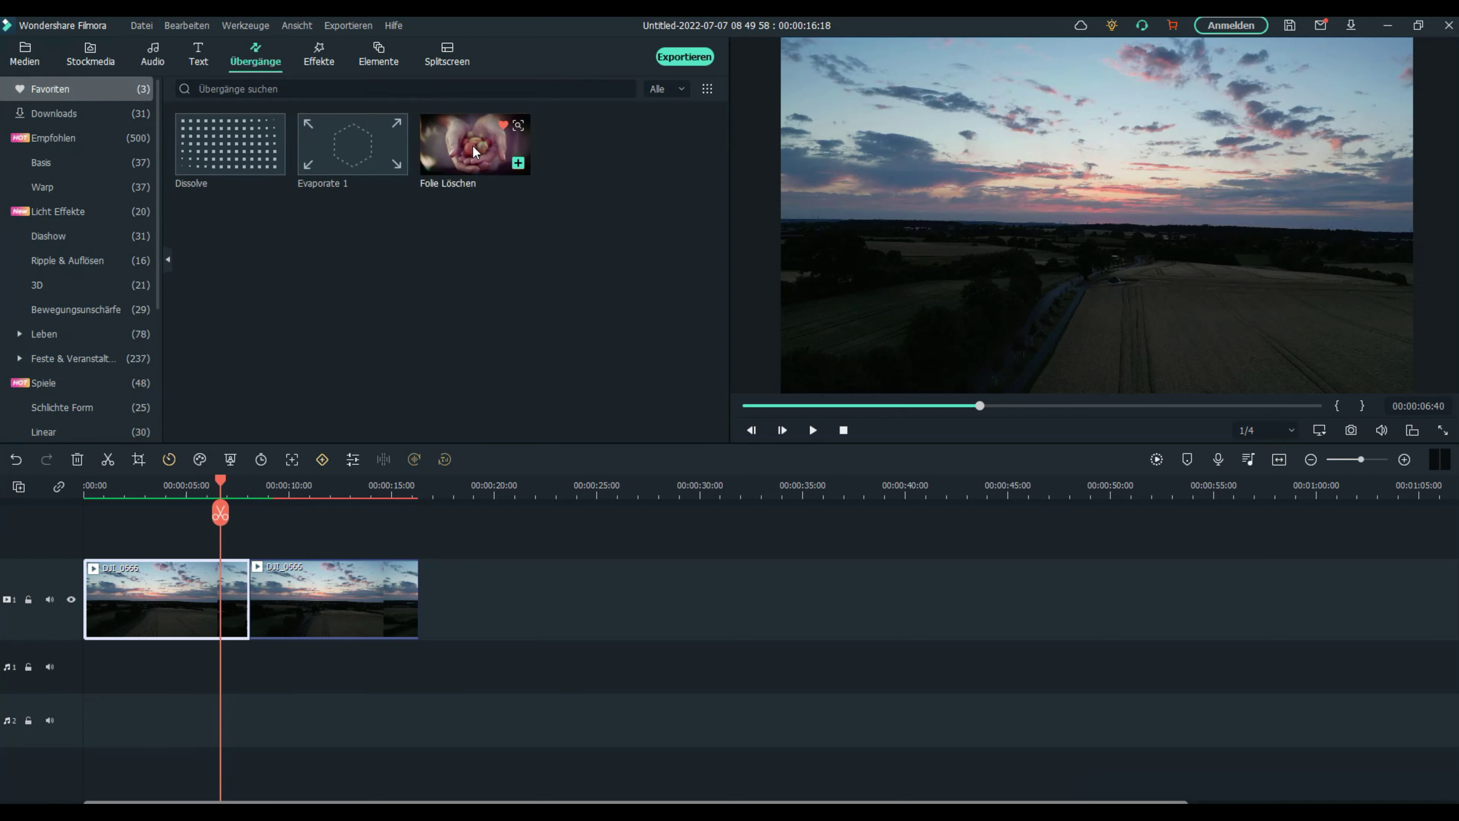
{"action": "left_click_drag", "start_coordinate": [473, 145], "coordinate": [280, 603]}
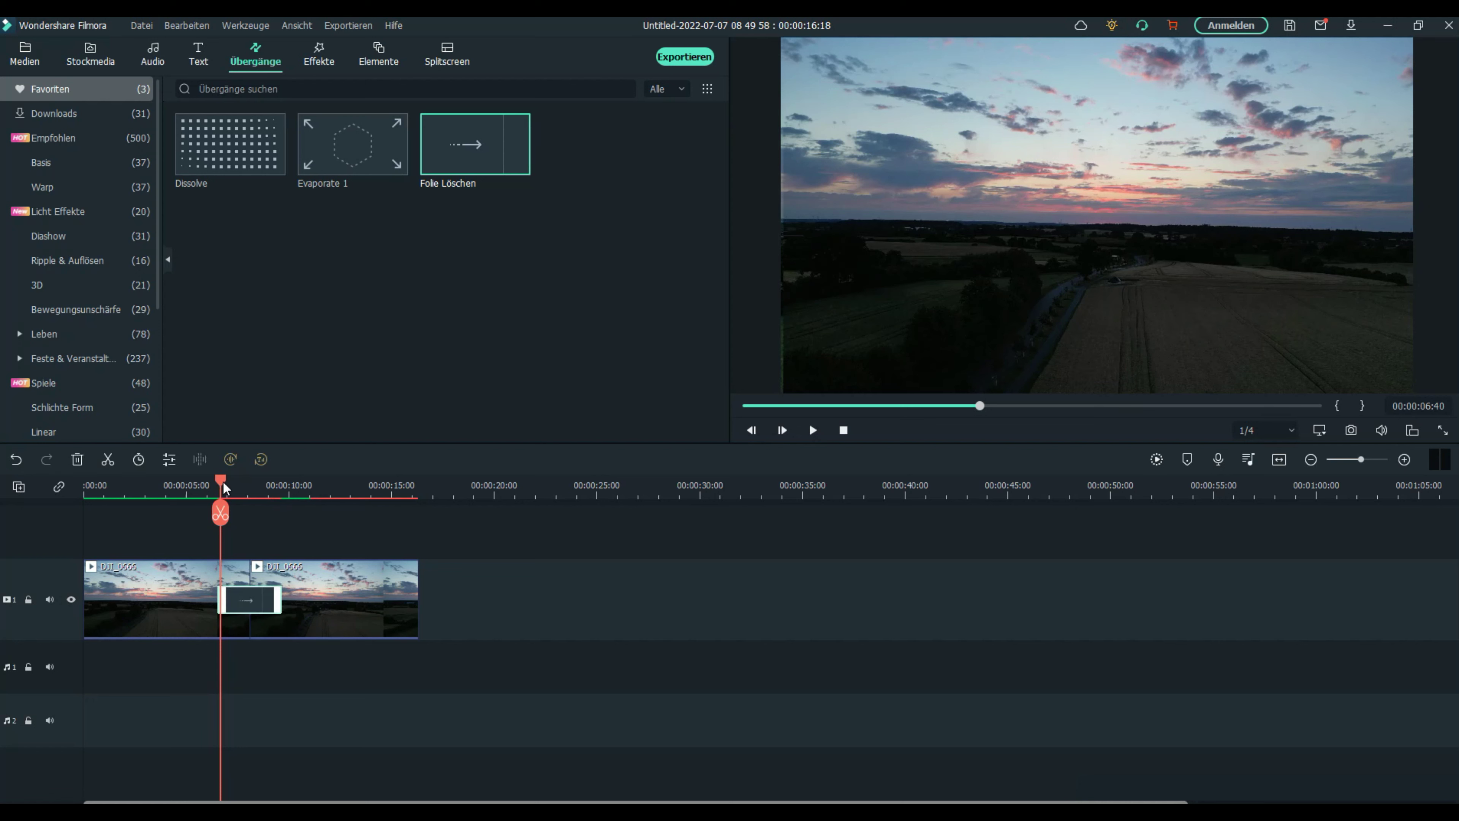
- Play the timeline from the beginning past the transition to check the change from original to colour-corrected footage
{"action": "left_click", "coordinate": [843, 431]}
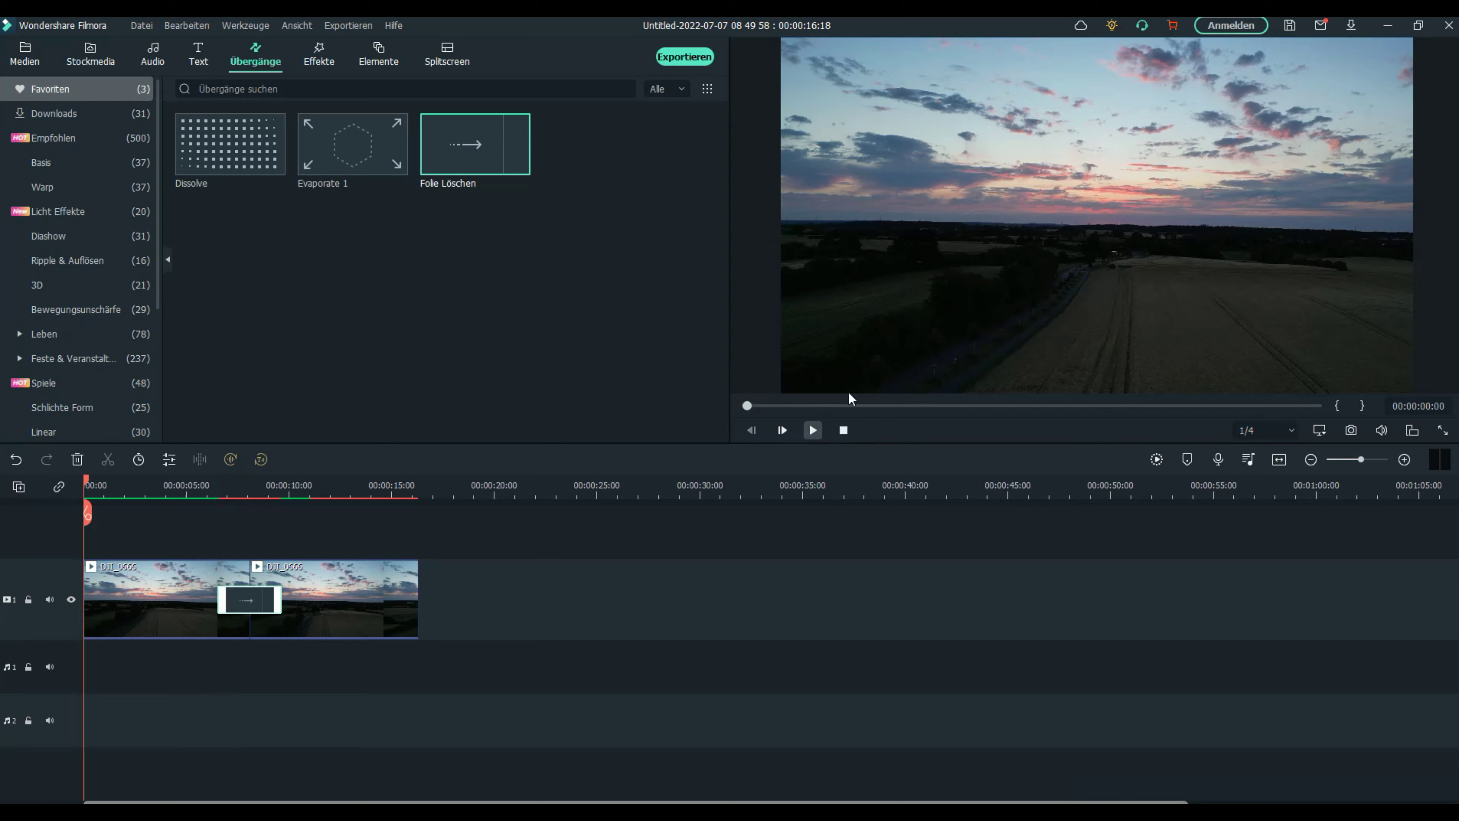
{"action": "left_click", "coordinate": [816, 430]}
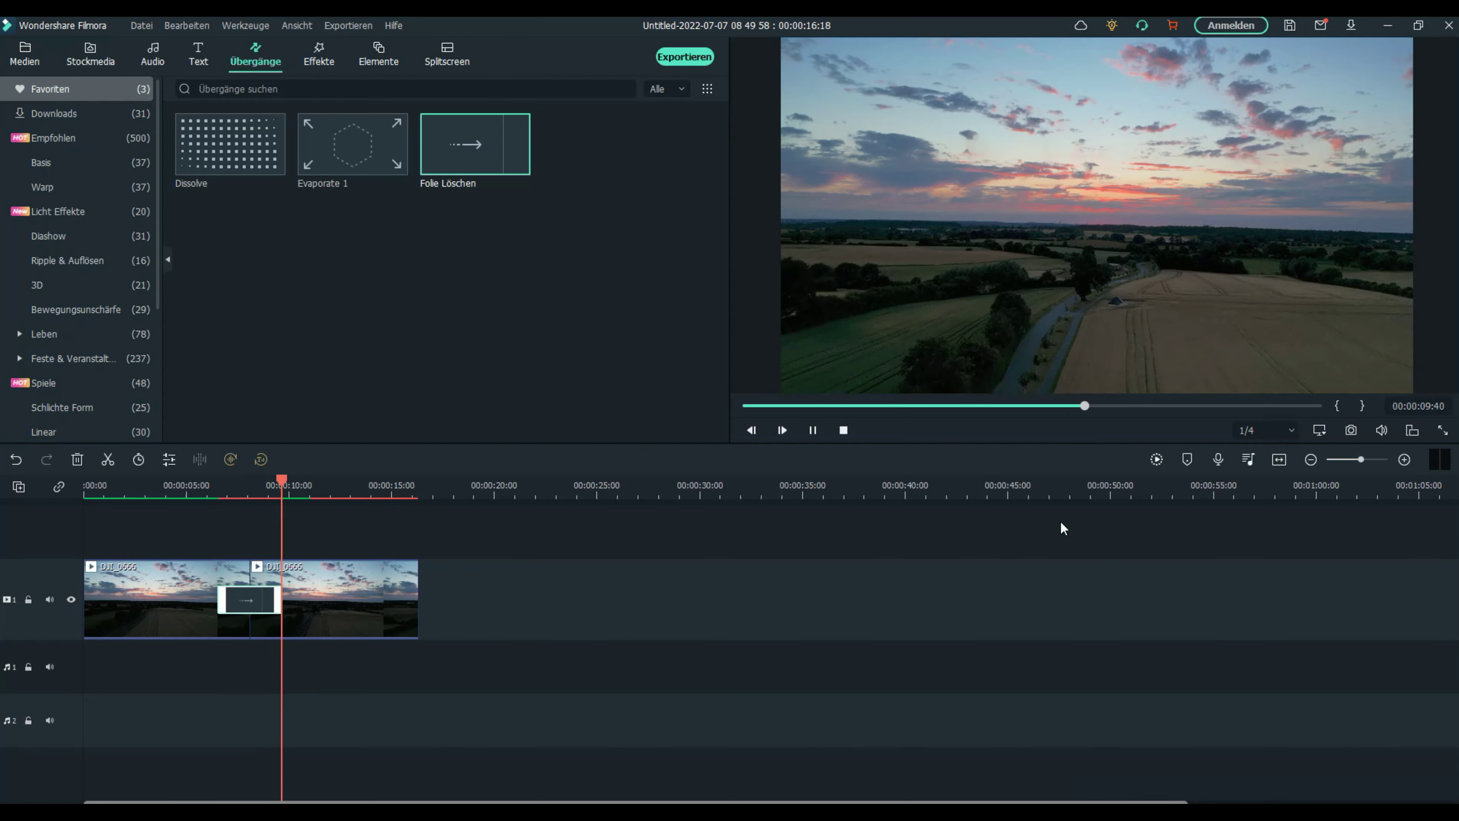
{"action": "left_click", "coordinate": [813, 430]}
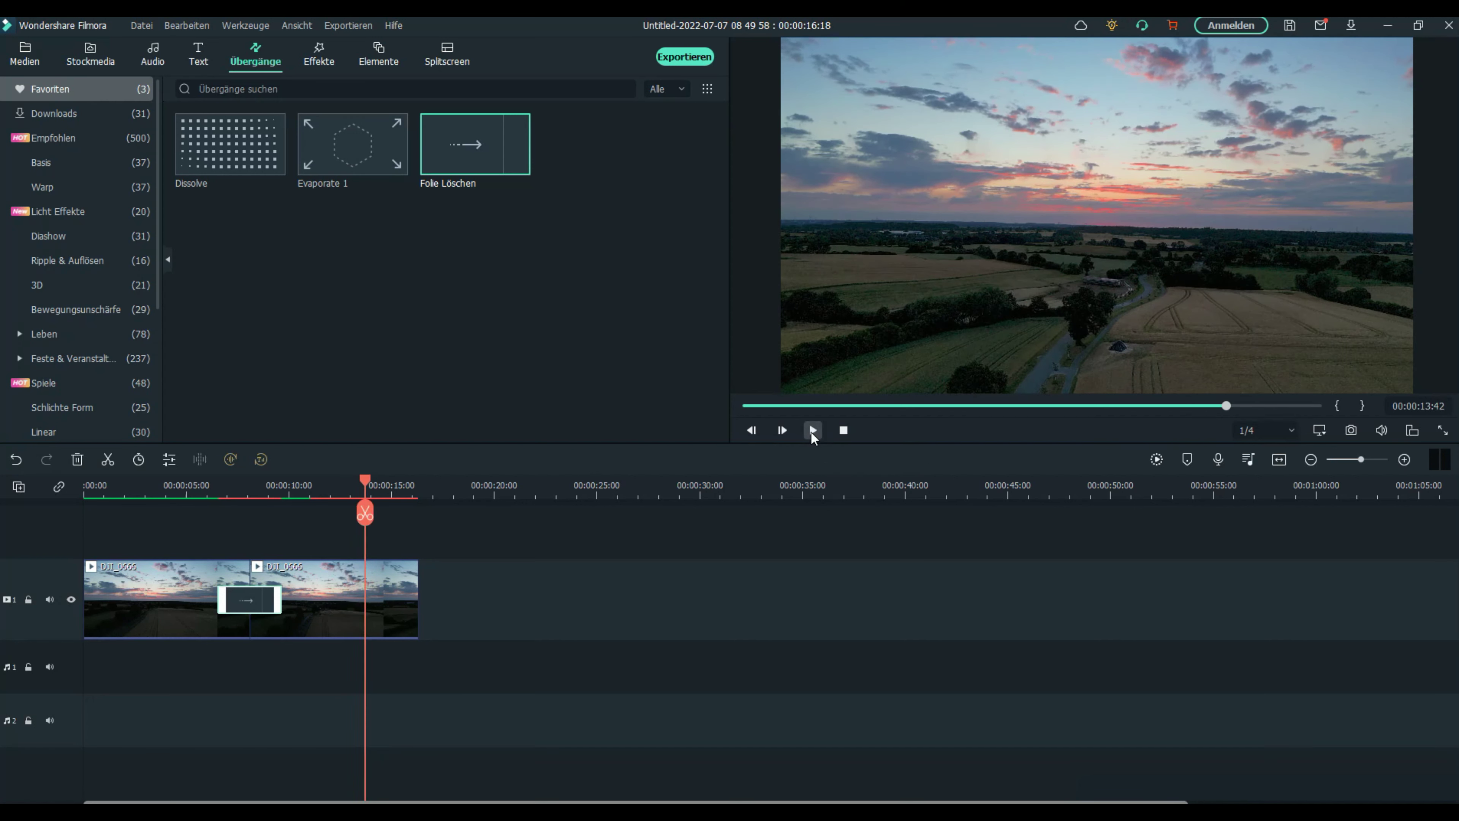